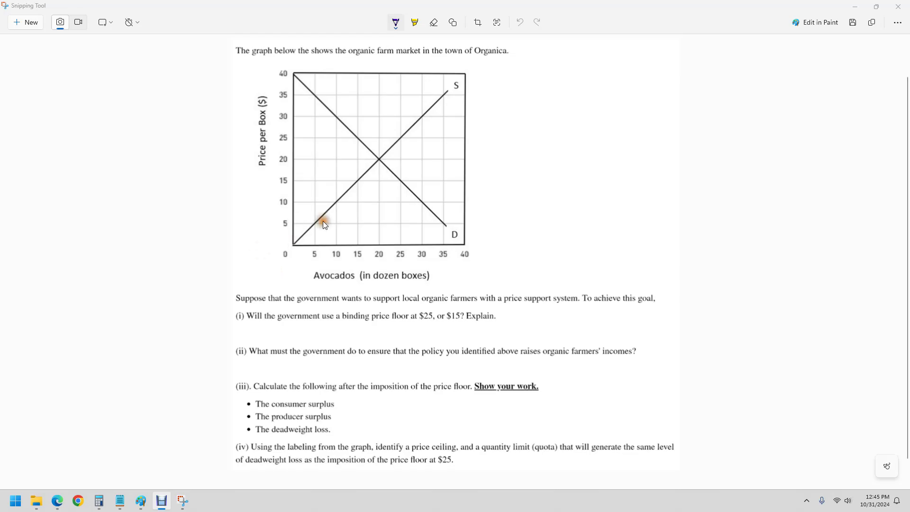
Highlight the equilibrium point where the supply and demand curves cross in yellow
{"action": "left_click", "coordinate": [414, 24]}
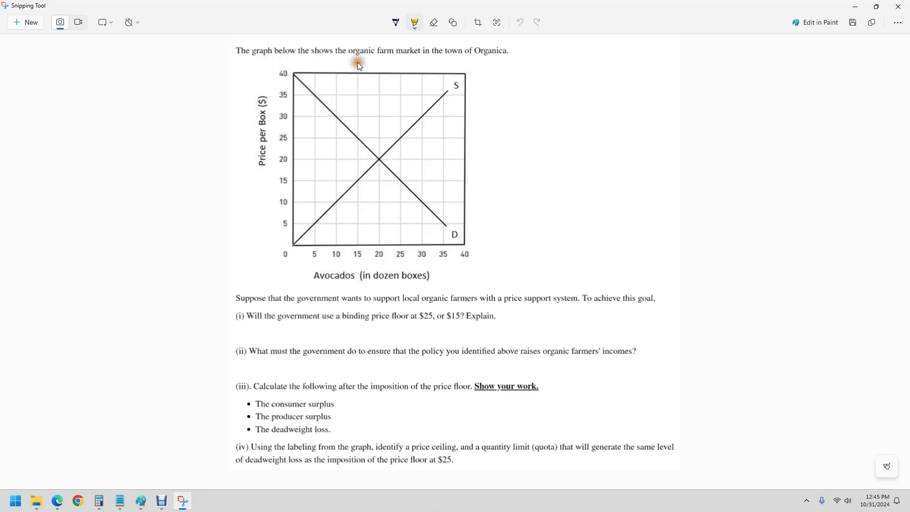
{"action": "left_click", "coordinate": [447, 296]}
{"action": "left_click", "coordinate": [441, 295]}
{"action": "left_click", "coordinate": [371, 142]}
{"action": "left_click", "coordinate": [375, 261]}
{"action": "left_click", "coordinate": [379, 159]}
{"action": "left_click_drag", "start_coordinate": [383, 160], "coordinate": [380, 162]}
Highlight a horizontal price line at $15 across the graph in yellow and erase that line again
{"action": "left_click_drag", "start_coordinate": [291, 180], "coordinate": [391, 181]}
{"action": "left_click_drag", "start_coordinate": [482, 182], "coordinate": [483, 181]}
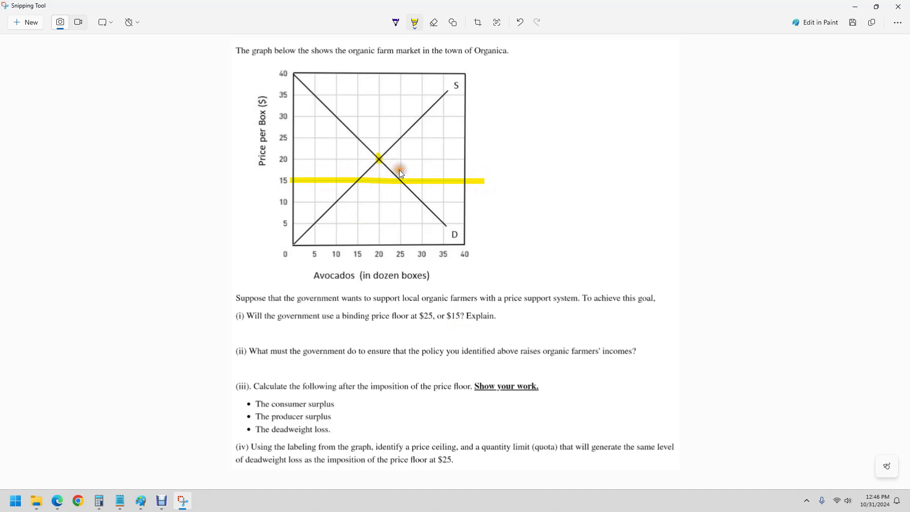
{"action": "left_click", "coordinate": [378, 159]}
{"action": "left_click", "coordinate": [378, 160]}
{"action": "left_click", "coordinate": [351, 126]}
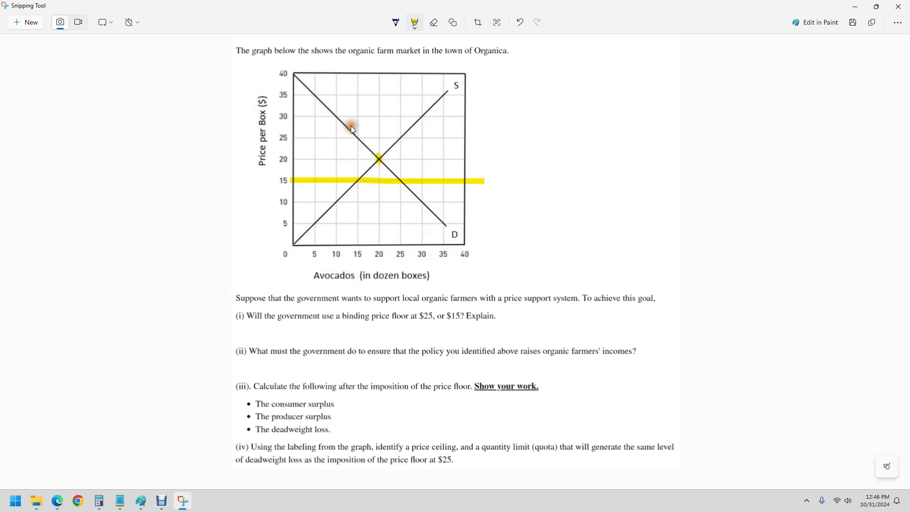
{"action": "left_click", "coordinate": [433, 22]}
{"action": "left_click_drag", "start_coordinate": [437, 95], "coordinate": [440, 196]}
{"action": "left_click", "coordinate": [406, 93]}
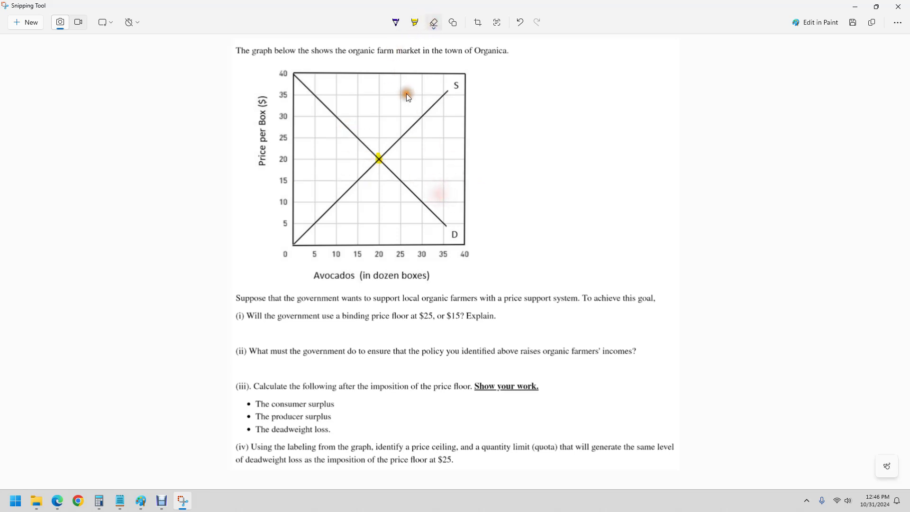
Highlight a horizontal price line at $25 across the full width of the graph in yellow
{"action": "left_click", "coordinate": [397, 24]}
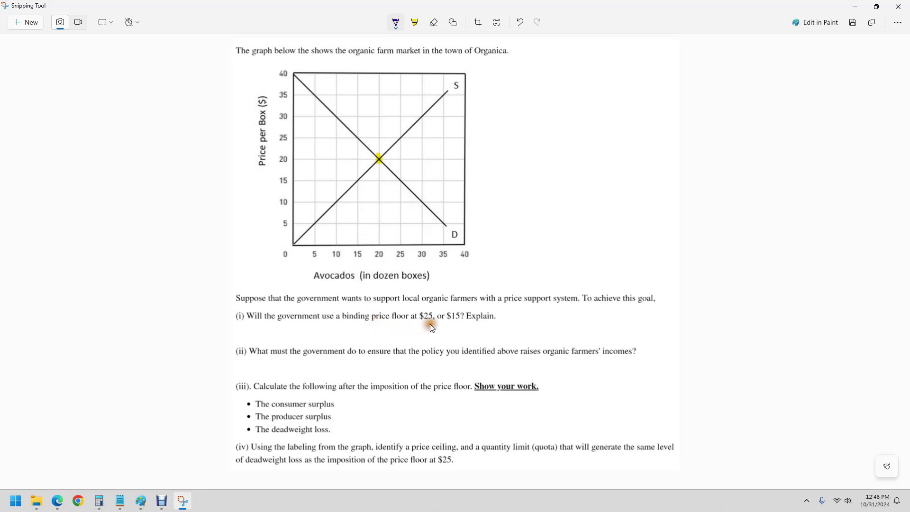
{"action": "left_click", "coordinate": [415, 23]}
{"action": "left_click_drag", "start_coordinate": [294, 137], "coordinate": [295, 137]}
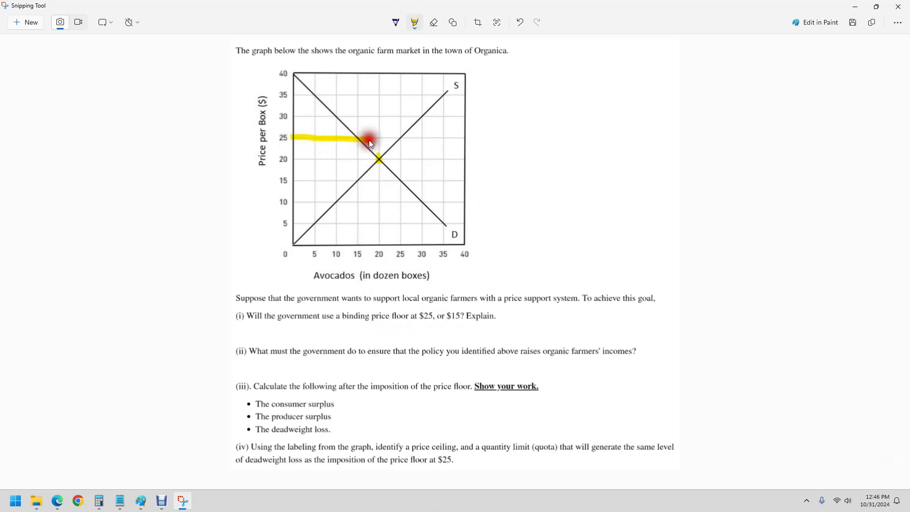
{"action": "left_click_drag", "start_coordinate": [436, 142], "coordinate": [473, 141]}
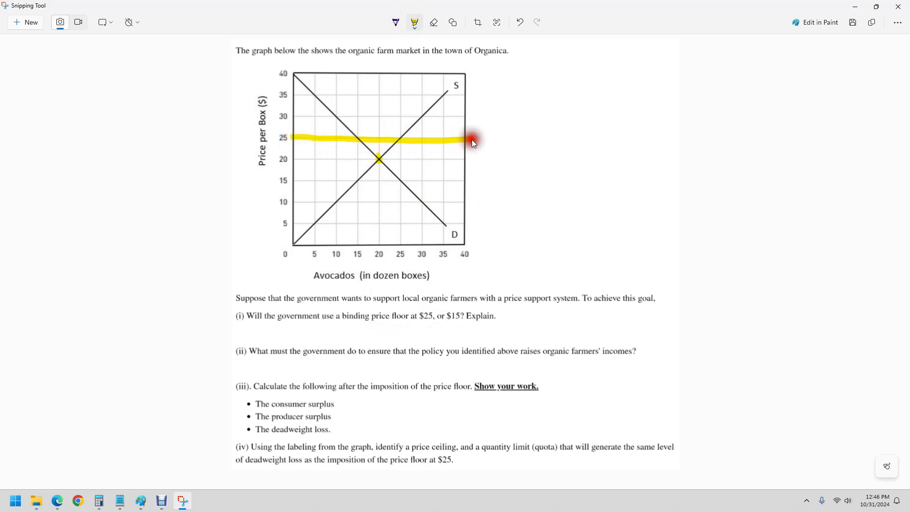
Underline $25 in question (i) with the purple pen and label the highlighted price line "Pf"
{"action": "left_click", "coordinate": [398, 25]}
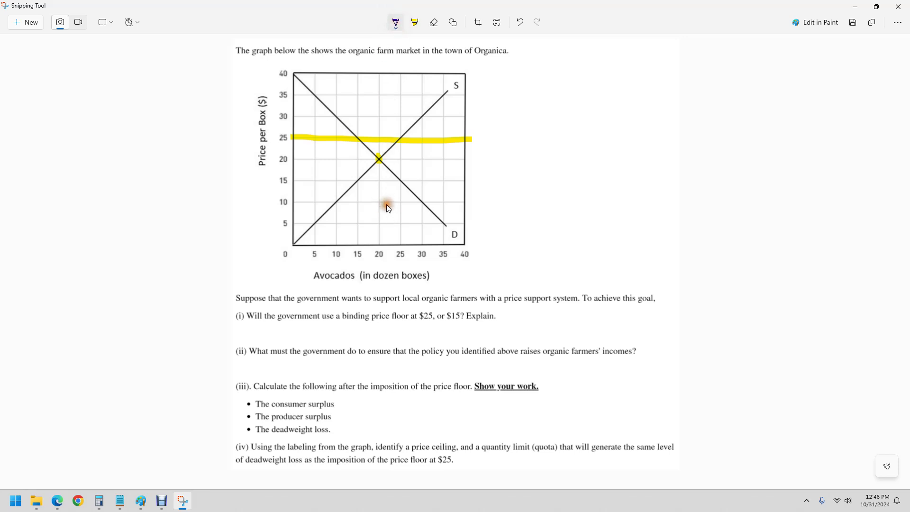
{"action": "left_click", "coordinate": [418, 325]}
{"action": "left_click_drag", "start_coordinate": [416, 322], "coordinate": [433, 323]}
{"action": "left_click_drag", "start_coordinate": [385, 163], "coordinate": [378, 169]}
{"action": "left_click", "coordinate": [357, 143]}
{"action": "mouse_move", "coordinate": [480, 136]}
{"action": "left_mouse_down"}
{"action": "mouse_move", "coordinate": [484, 126]}
{"action": "mouse_move", "coordinate": [488, 149]}
{"action": "mouse_move", "coordinate": [494, 135]}
{"action": "left_mouse_up"}
Mark the price floor's intersections with demand and supply, and bracket the quantities 15 to 25 below the horizontal axis
{"action": "left_click", "coordinate": [387, 144]}
{"action": "left_click", "coordinate": [361, 263]}
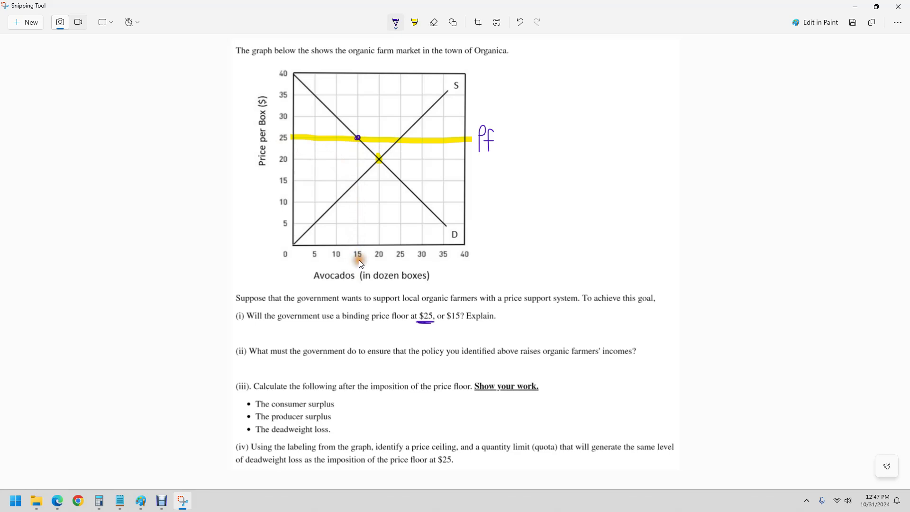
{"action": "left_click", "coordinate": [399, 141]}
{"action": "left_click_drag", "start_coordinate": [401, 141], "coordinate": [399, 140]}
{"action": "left_click", "coordinate": [358, 261]}
{"action": "left_click_drag", "start_coordinate": [405, 266], "coordinate": [404, 261]}
Outline the area below the price floor between quantities 15 and 25 with the pen and erase that outline again
{"action": "left_click", "coordinate": [358, 143]}
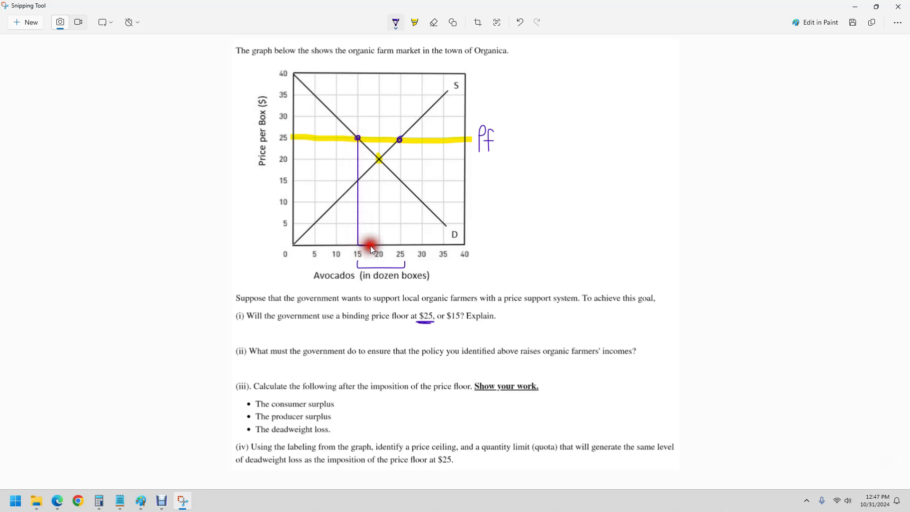
{"action": "mouse_move", "coordinate": [401, 185]}
{"action": "left_mouse_down"}
{"action": "mouse_move", "coordinate": [399, 149]}
{"action": "mouse_move", "coordinate": [359, 141]}
{"action": "left_mouse_up"}
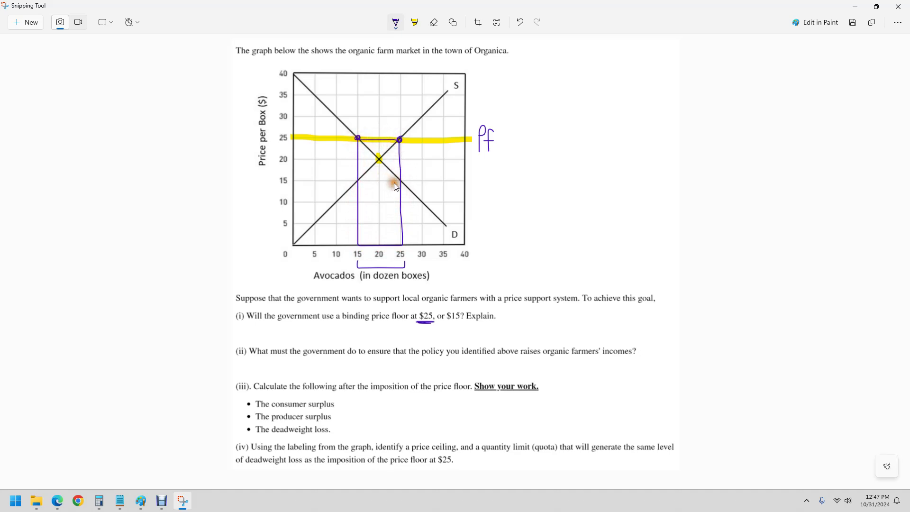
{"action": "left_click", "coordinate": [392, 244]}
{"action": "left_click", "coordinate": [379, 244]}
{"action": "left_click", "coordinate": [395, 262]}
{"action": "left_click", "coordinate": [383, 149]}
{"action": "left_click", "coordinate": [399, 268]}
{"action": "left_click", "coordinate": [434, 23]}
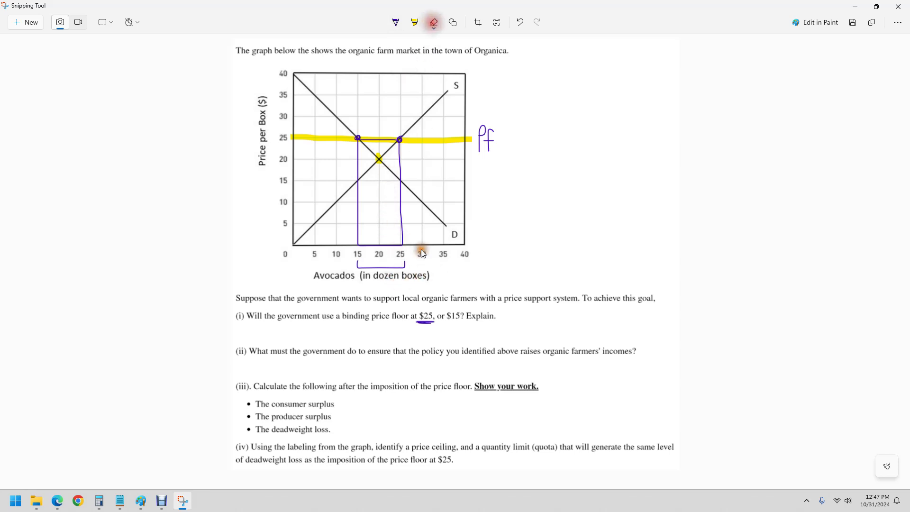
{"action": "left_click_drag", "start_coordinate": [412, 227], "coordinate": [393, 226]}
Draw a vertical pen line from the price floor's intersection with demand down to quantity 15
{"action": "left_click", "coordinate": [396, 22]}
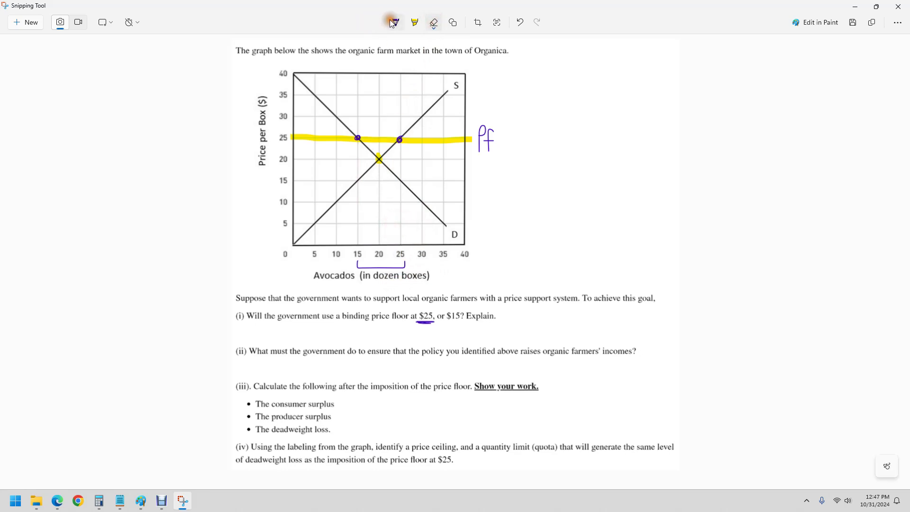
{"action": "left_click_drag", "start_coordinate": [357, 138], "coordinate": [357, 177]}
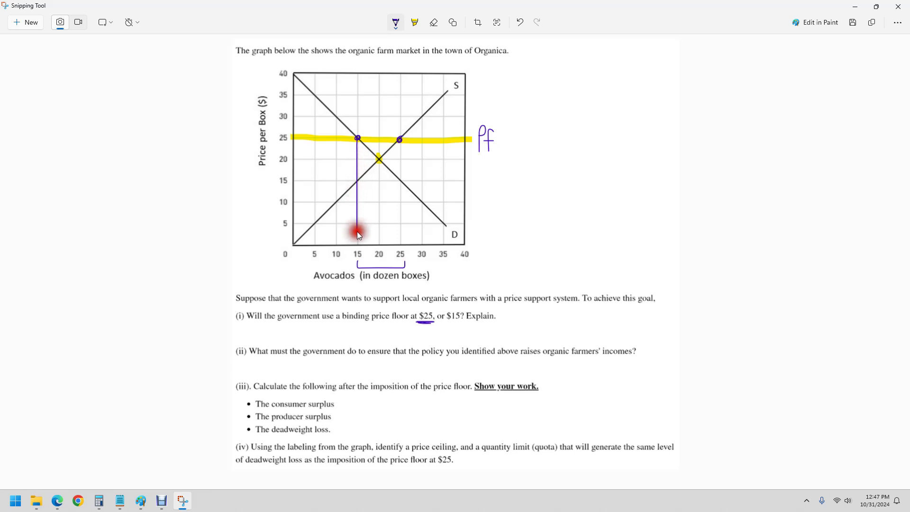
{"action": "left_click_drag", "start_coordinate": [357, 231], "coordinate": [357, 249]}
Outline the consumer surplus triangle above the price floor with the pink highlighter
{"action": "left_click", "coordinate": [416, 24]}
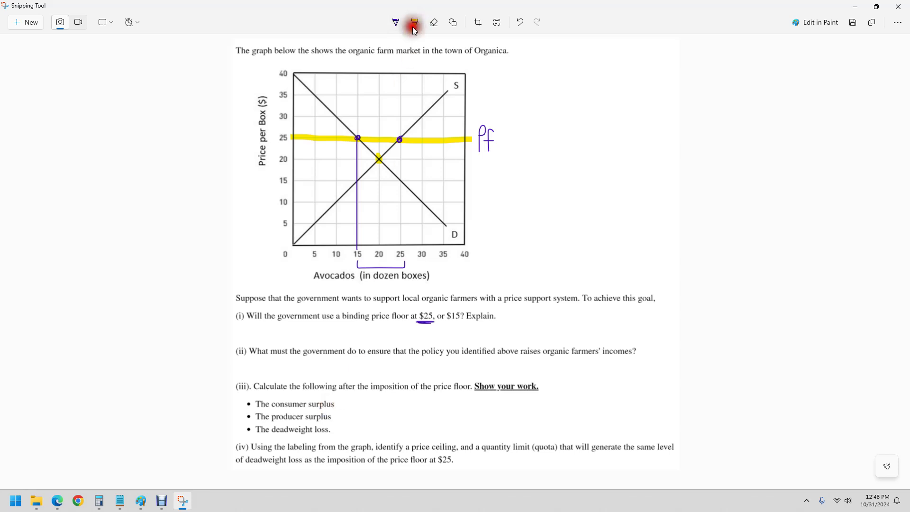
{"action": "left_click", "coordinate": [416, 24]}
{"action": "left_click", "coordinate": [427, 66]}
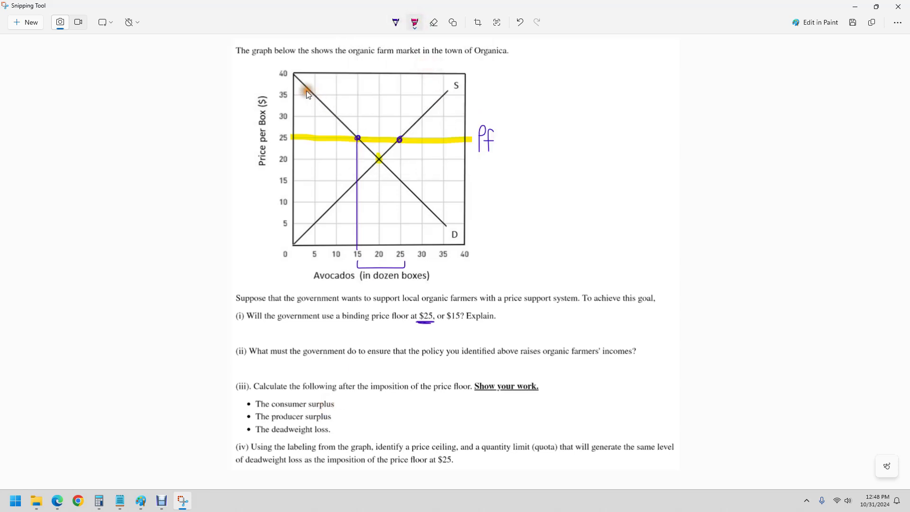
{"action": "left_click_drag", "start_coordinate": [294, 75], "coordinate": [295, 78]}
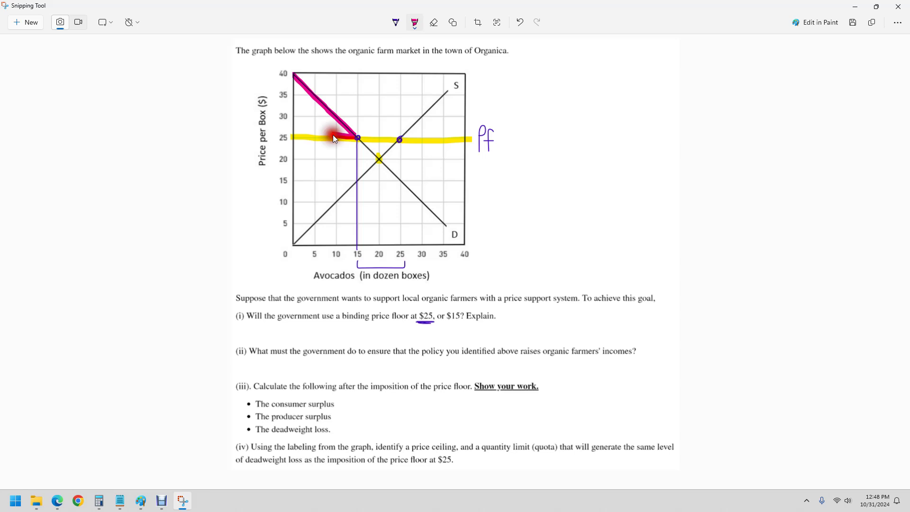
{"action": "left_click_drag", "start_coordinate": [293, 94], "coordinate": [295, 81]}
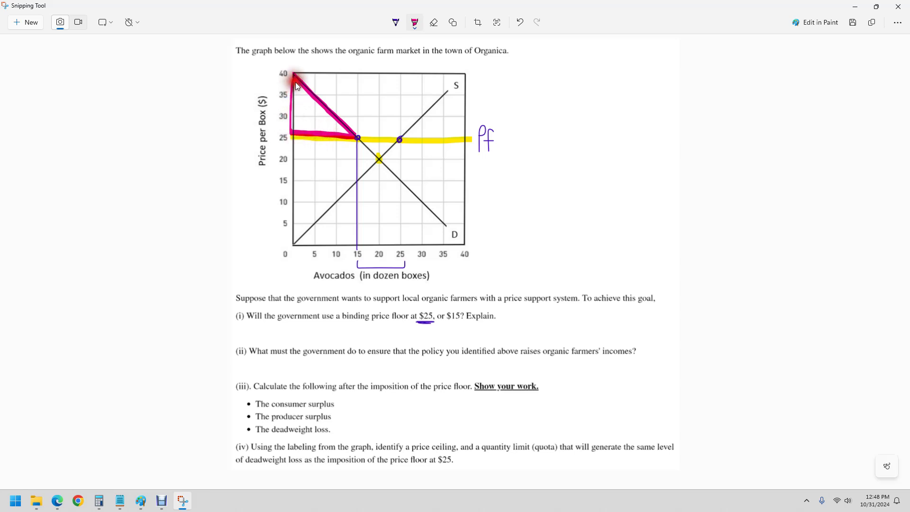
Outline the producer surplus area between the price floor and supply curve, up to quantity 15, with the green highlighter
{"action": "left_click", "coordinate": [394, 26]}
{"action": "left_click", "coordinate": [415, 25]}
{"action": "left_click", "coordinate": [416, 25]}
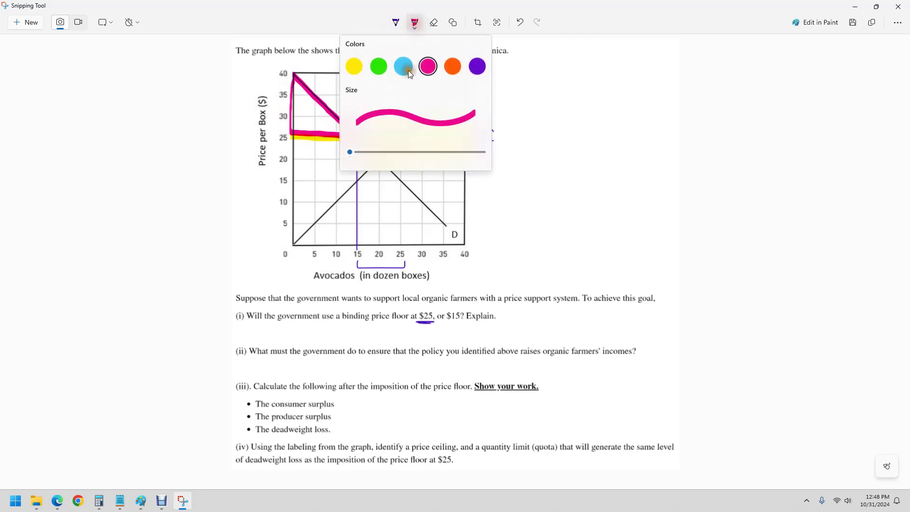
{"action": "left_click", "coordinate": [380, 66]}
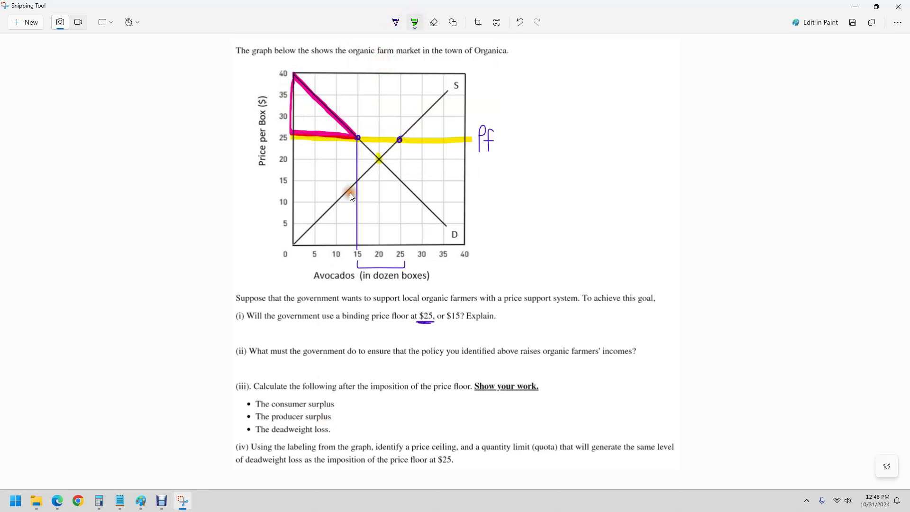
{"action": "left_click", "coordinate": [294, 244]}
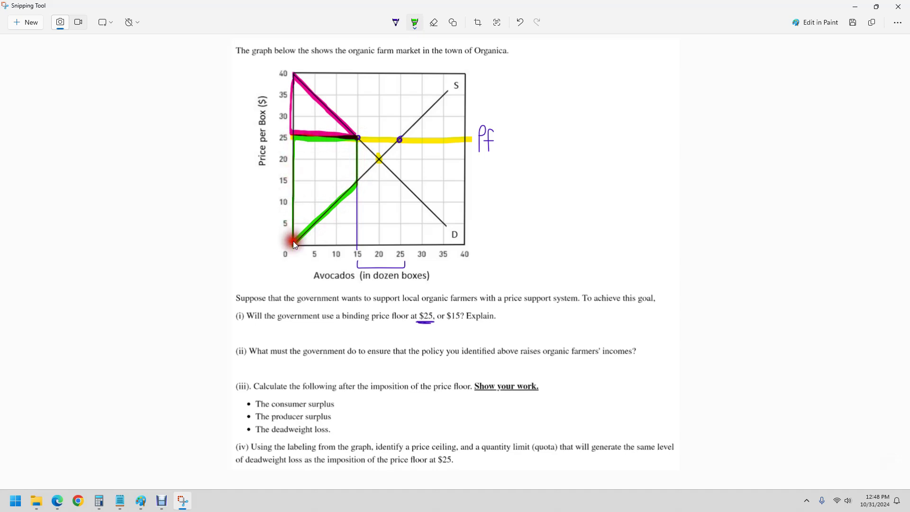
{"action": "left_click_drag", "start_coordinate": [293, 241], "coordinate": [295, 234]}
{"action": "left_click_drag", "start_coordinate": [355, 182], "coordinate": [354, 141]}
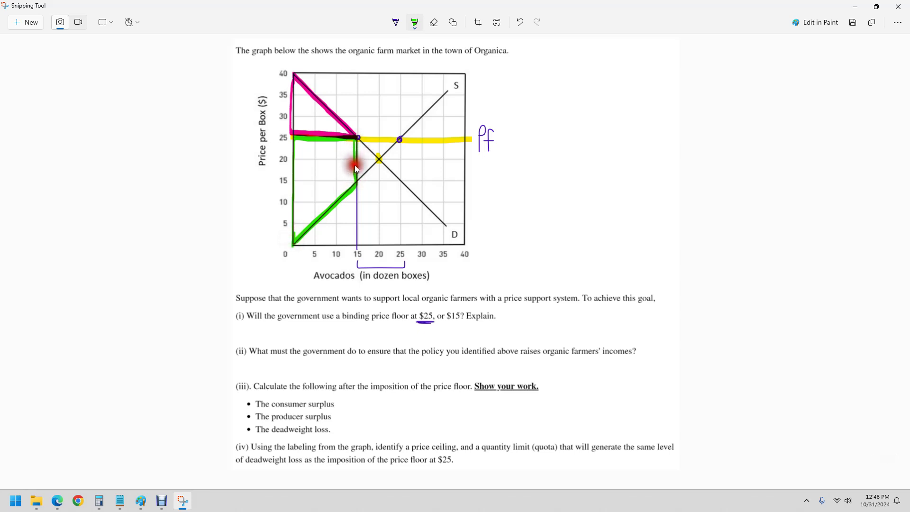
Fill the deadweight loss triangle between quantity 15 and the equilibrium point with the orange highlighter
{"action": "left_click", "coordinate": [416, 25]}
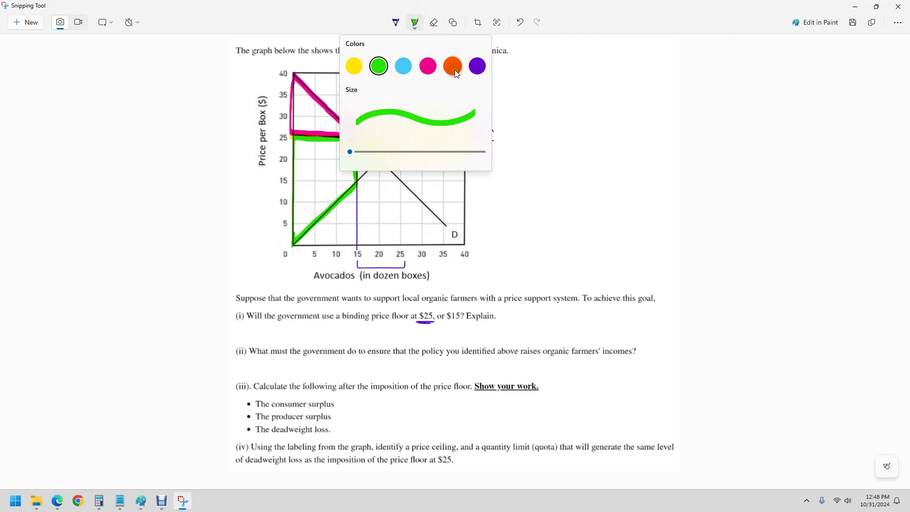
{"action": "left_click", "coordinate": [454, 70]}
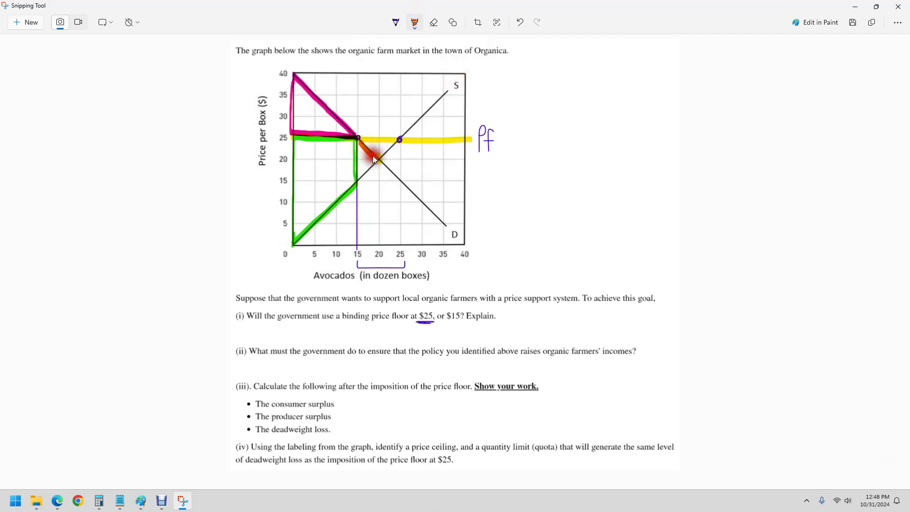
{"action": "mouse_move", "coordinate": [359, 172]}
{"action": "left_mouse_down"}
{"action": "mouse_move", "coordinate": [361, 150]}
{"action": "mouse_move", "coordinate": [370, 157]}
{"action": "left_mouse_up"}
Label the pink, green and orange areas "CS", "PS" and "DWL" with the black pen, pointing an arrow at the deadweight loss triangle
{"action": "left_click", "coordinate": [396, 23]}
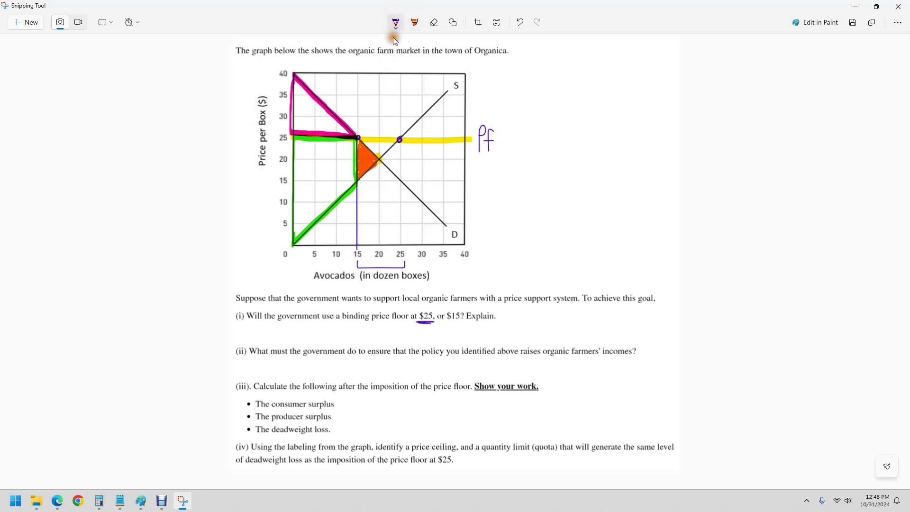
{"action": "left_click", "coordinate": [396, 24]}
{"action": "left_click", "coordinate": [335, 68]}
{"action": "left_click_drag", "start_coordinate": [306, 107], "coordinate": [303, 121]}
{"action": "left_click_drag", "start_coordinate": [314, 113], "coordinate": [309, 121]}
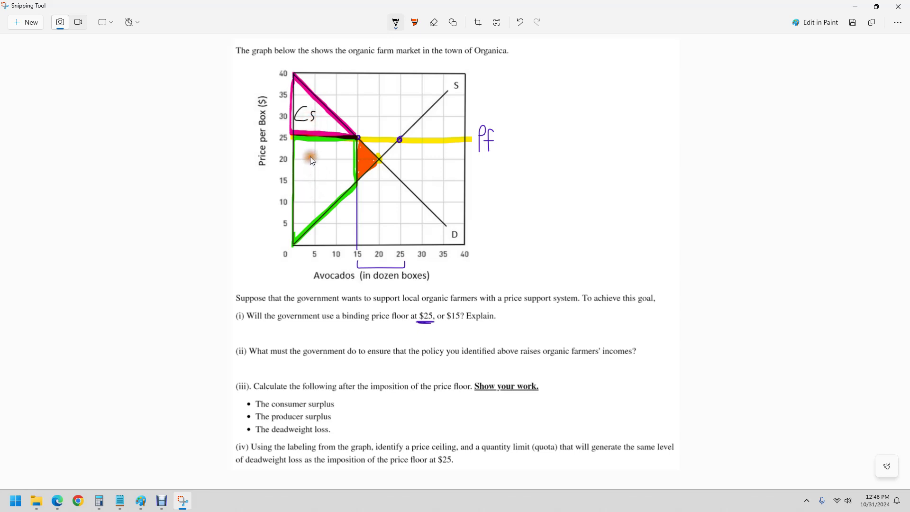
{"action": "mouse_move", "coordinate": [307, 158]}
{"action": "left_mouse_down"}
{"action": "mouse_move", "coordinate": [306, 203]}
{"action": "mouse_move", "coordinate": [311, 179]}
{"action": "mouse_move", "coordinate": [307, 186]}
{"action": "mouse_move", "coordinate": [332, 180]}
{"action": "mouse_move", "coordinate": [315, 191]}
{"action": "left_mouse_up"}
{"action": "mouse_move", "coordinate": [389, 209]}
{"action": "left_mouse_down"}
{"action": "mouse_move", "coordinate": [376, 192]}
{"action": "mouse_move", "coordinate": [378, 179]}
{"action": "mouse_move", "coordinate": [393, 210]}
{"action": "mouse_move", "coordinate": [418, 216]}
{"action": "left_mouse_up"}
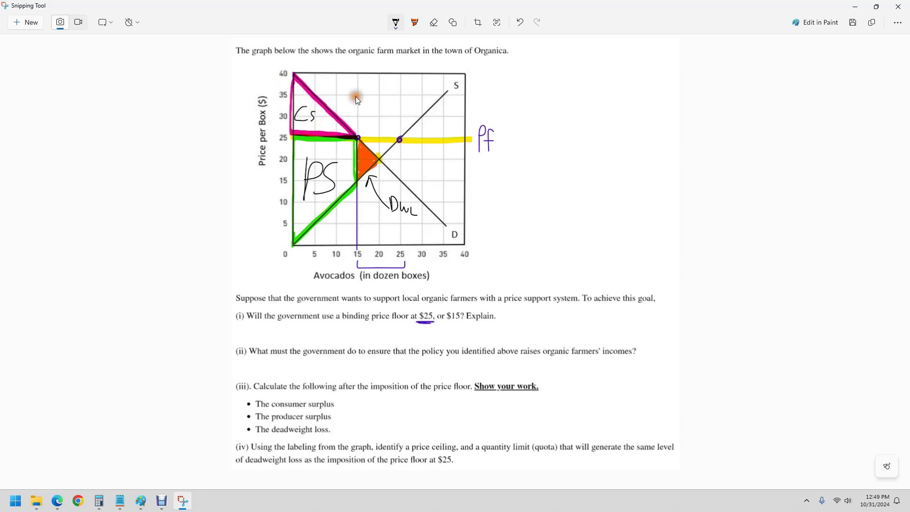
Write the area formula ½(b×h) above the graph with an arrow pointing to the consumer surplus triangle
{"action": "left_click_drag", "start_coordinate": [341, 109], "coordinate": [352, 105]}
{"action": "mouse_move", "coordinate": [410, 60]}
{"action": "left_mouse_down"}
{"action": "mouse_move", "coordinate": [404, 82]}
{"action": "mouse_move", "coordinate": [467, 63]}
{"action": "mouse_move", "coordinate": [459, 73]}
{"action": "mouse_move", "coordinate": [492, 73]}
{"action": "left_mouse_up"}
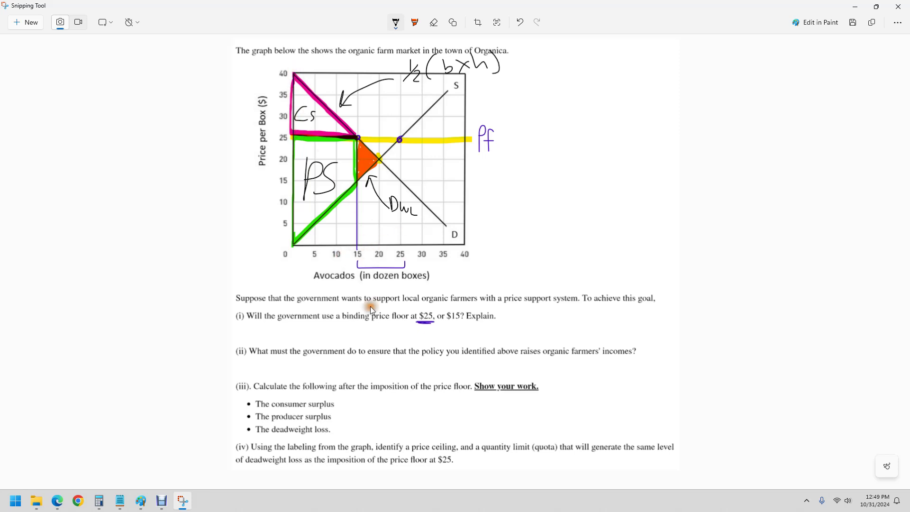
Compute 15 × 15 × 0.5 in Calculator and handwrite $112.50 beside "The consumer surplus" in question (iii)
{"action": "left_click", "coordinate": [99, 501]}
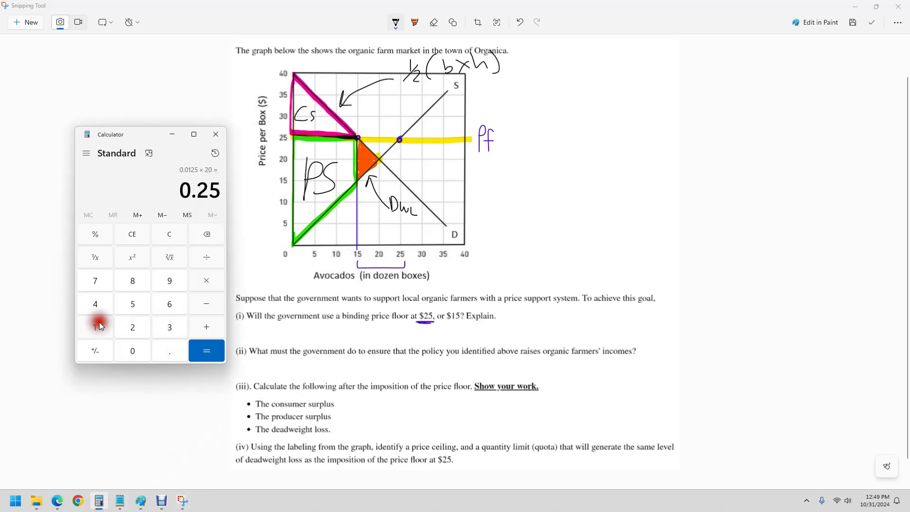
{"action": "left_click", "coordinate": [99, 322]}
{"action": "left_click", "coordinate": [133, 303]}
{"action": "left_click", "coordinate": [203, 286]}
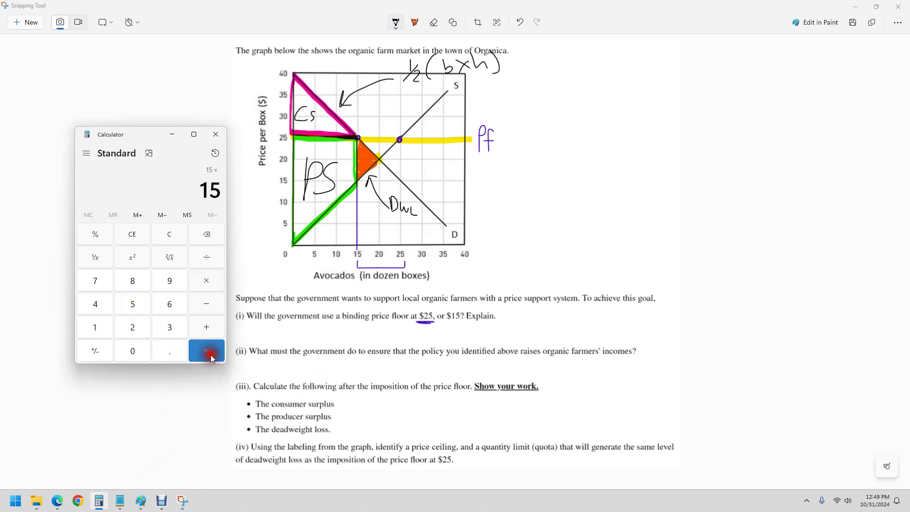
{"action": "left_click", "coordinate": [206, 351]}
{"action": "left_click", "coordinate": [206, 281]}
{"action": "left_click", "coordinate": [169, 350]}
{"action": "left_click", "coordinate": [132, 304]}
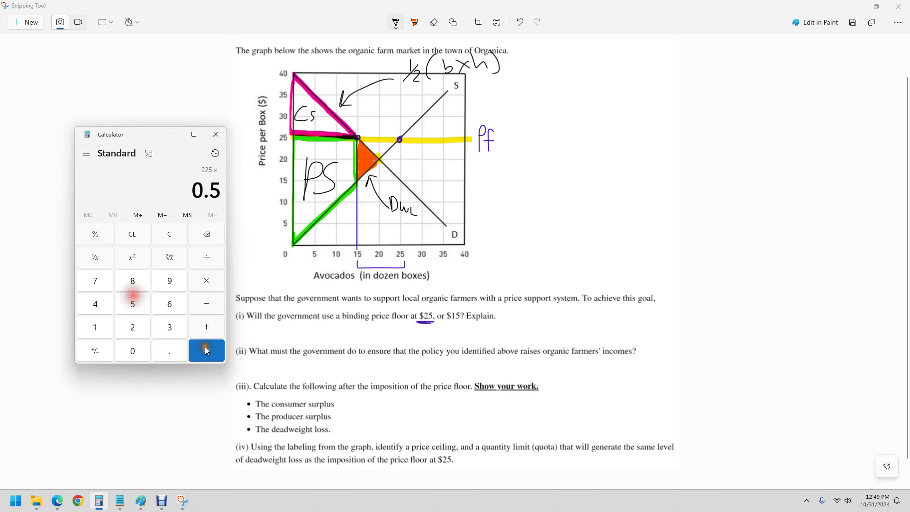
{"action": "left_click", "coordinate": [207, 350]}
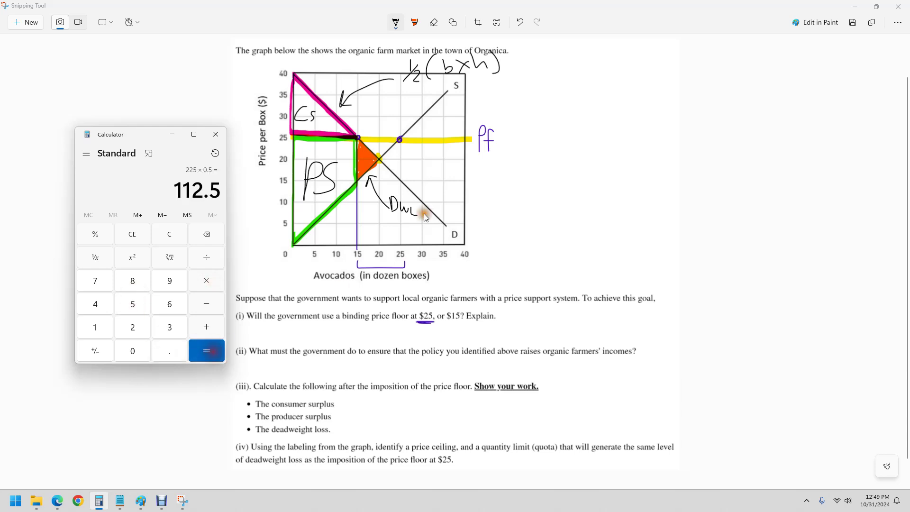
{"action": "left_click", "coordinate": [345, 398]}
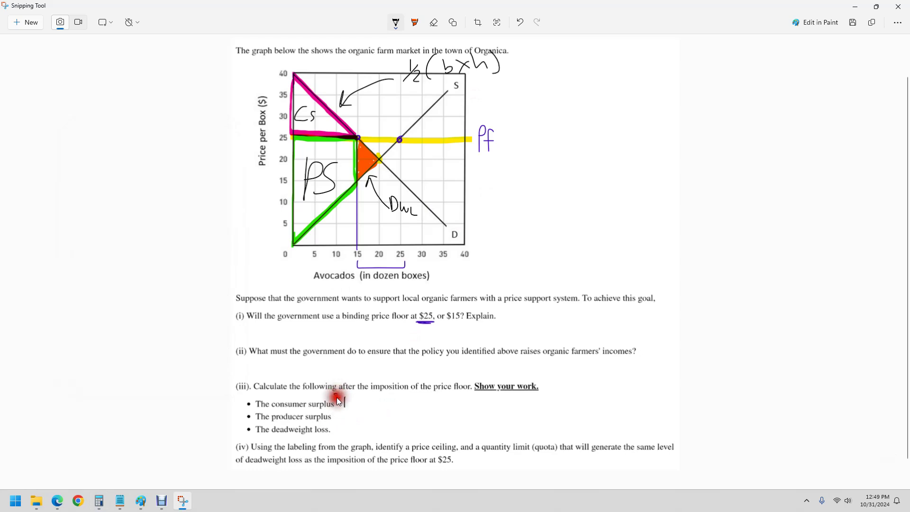
{"action": "mouse_move", "coordinate": [336, 398]}
{"action": "left_mouse_down"}
{"action": "mouse_move", "coordinate": [380, 408]}
{"action": "mouse_move", "coordinate": [380, 400]}
{"action": "left_mouse_up"}
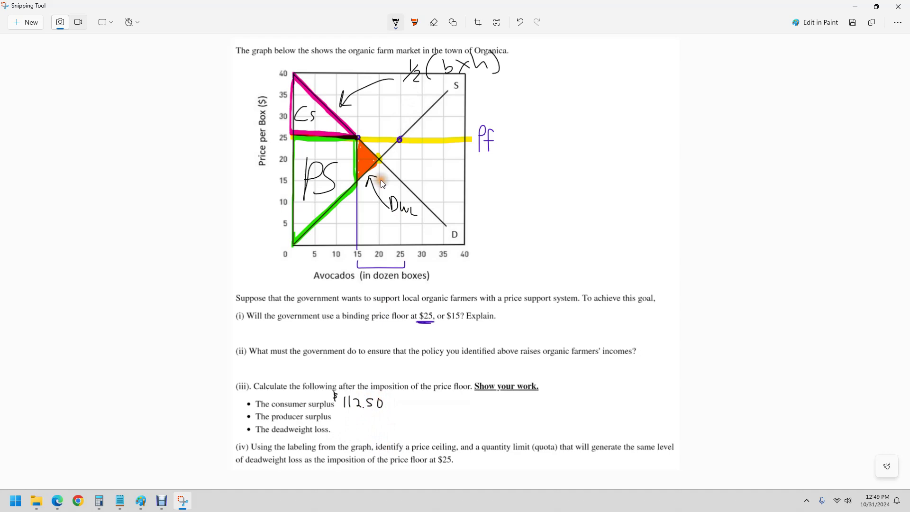
Write ½(5×10) with an arrow from the DWL label and enter $25 beside "The deadweight loss" in question (iii)
{"action": "mouse_move", "coordinate": [422, 210]}
{"action": "left_mouse_down"}
{"action": "mouse_move", "coordinate": [493, 204]}
{"action": "mouse_move", "coordinate": [522, 218]}
{"action": "left_mouse_up"}
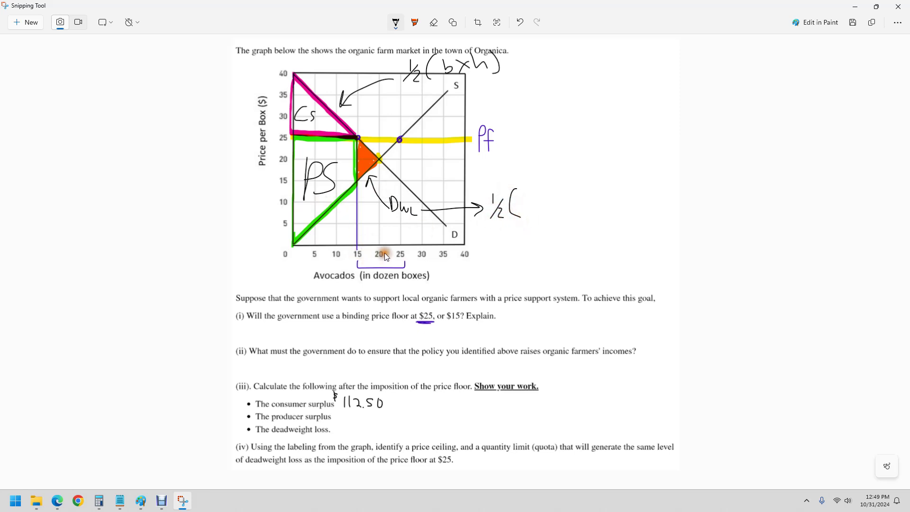
{"action": "left_click_drag", "start_coordinate": [523, 200], "coordinate": [535, 210]}
{"action": "left_click_drag", "start_coordinate": [548, 193], "coordinate": [561, 210]}
{"action": "left_click_drag", "start_coordinate": [353, 425], "coordinate": [346, 436]}
{"action": "mouse_move", "coordinate": [350, 423]}
{"action": "left_mouse_down"}
{"action": "mouse_move", "coordinate": [349, 439]}
{"action": "mouse_move", "coordinate": [368, 439]}
{"action": "mouse_move", "coordinate": [372, 429]}
{"action": "left_mouse_up"}
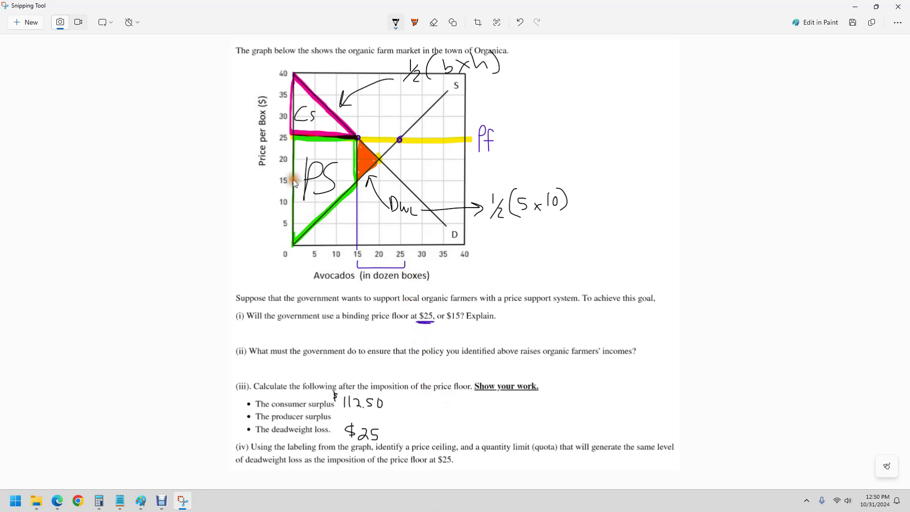
Split the PS area with a black line at the $15 price and outline the lower triangle beneath it
{"action": "left_click_drag", "start_coordinate": [294, 182], "coordinate": [343, 181]}
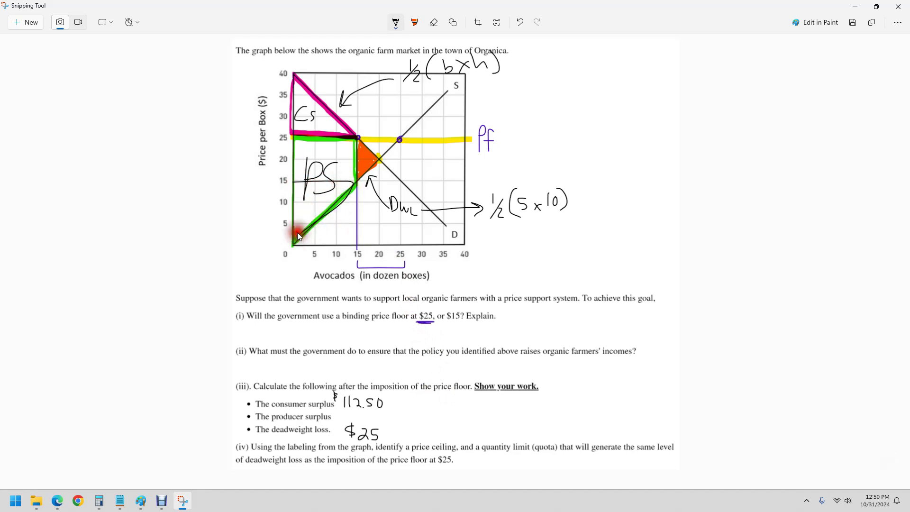
{"action": "left_click_drag", "start_coordinate": [298, 232], "coordinate": [299, 183]}
{"action": "left_click", "coordinate": [344, 243]}
Handwrite 112.50 + 150 = $162.50 beside "The producer surplus" in question (iii)
{"action": "left_click", "coordinate": [356, 425]}
{"action": "mouse_move", "coordinate": [346, 413]}
{"action": "left_mouse_down"}
{"action": "mouse_move", "coordinate": [352, 421]}
{"action": "mouse_move", "coordinate": [381, 414]}
{"action": "left_mouse_up"}
{"action": "left_click", "coordinate": [368, 421]}
{"action": "left_click_drag", "start_coordinate": [388, 414], "coordinate": [395, 422]}
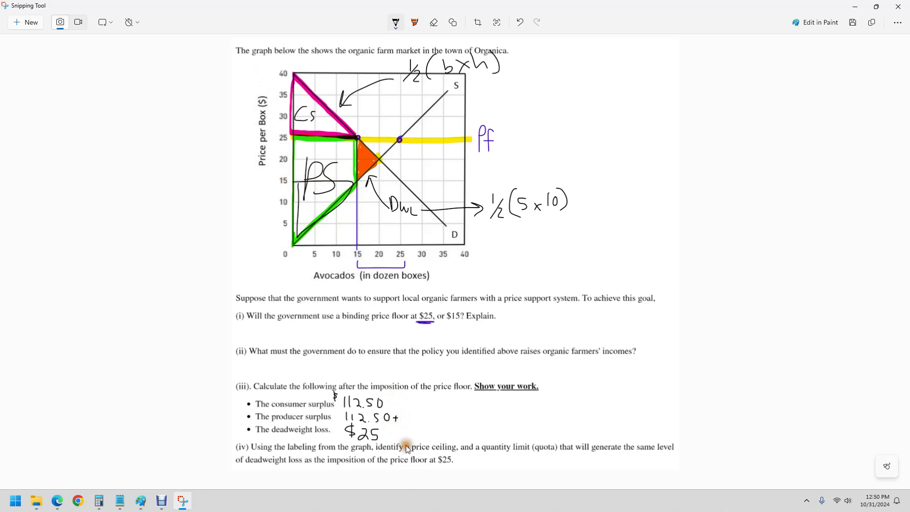
{"action": "mouse_move", "coordinate": [403, 413]}
{"action": "left_mouse_down"}
{"action": "mouse_move", "coordinate": [402, 421]}
{"action": "mouse_move", "coordinate": [430, 419]}
{"action": "left_mouse_up"}
{"action": "mouse_move", "coordinate": [435, 410]}
{"action": "left_mouse_down"}
{"action": "mouse_move", "coordinate": [436, 420]}
{"action": "mouse_move", "coordinate": [446, 414]}
{"action": "mouse_move", "coordinate": [458, 423]}
{"action": "left_mouse_up"}
{"action": "left_click", "coordinate": [454, 423]}
{"action": "mouse_move", "coordinate": [459, 412]}
{"action": "left_mouse_down"}
{"action": "mouse_move", "coordinate": [467, 416]}
{"action": "mouse_move", "coordinate": [429, 410]}
{"action": "left_mouse_up"}
Erase the surplus outlines and labels, price floor line, Pf and DWL labels, arrows and area formulas, keeping the orange triangle
{"action": "left_click", "coordinate": [433, 22]}
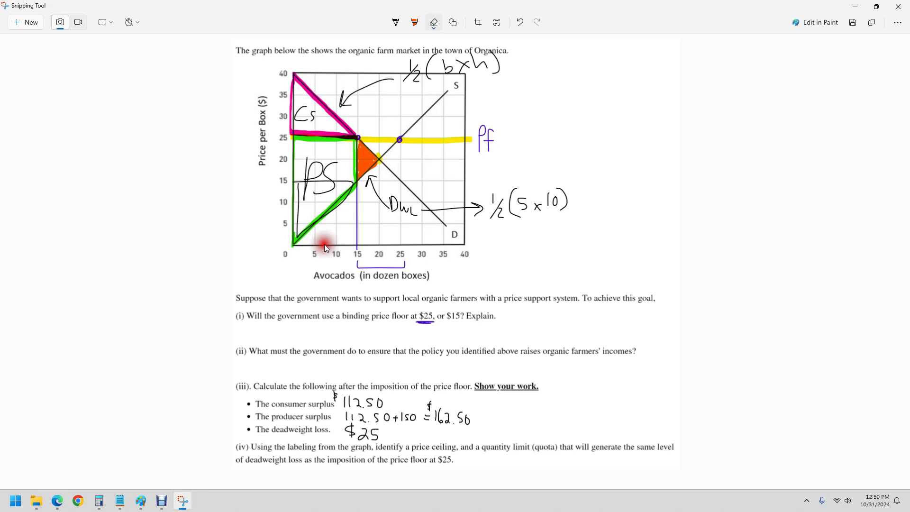
{"action": "left_click_drag", "start_coordinate": [324, 244], "coordinate": [319, 121]}
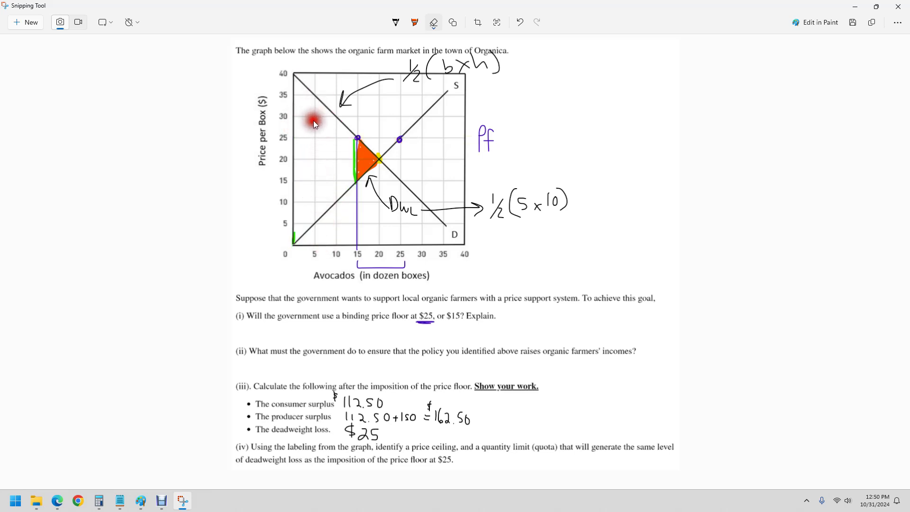
{"action": "left_click_drag", "start_coordinate": [364, 99], "coordinate": [492, 66]}
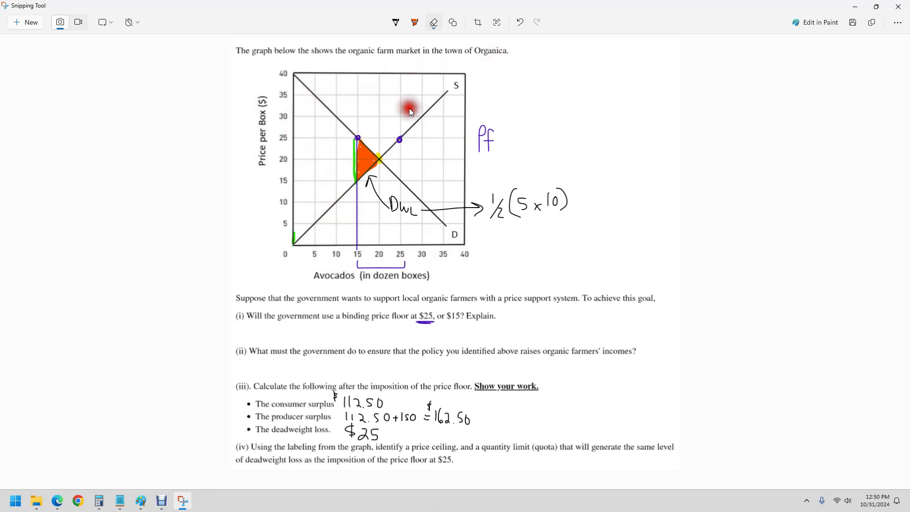
{"action": "mouse_move", "coordinate": [410, 112]}
{"action": "left_mouse_down"}
{"action": "mouse_move", "coordinate": [401, 142]}
{"action": "mouse_move", "coordinate": [481, 137]}
{"action": "mouse_move", "coordinate": [486, 157]}
{"action": "left_mouse_up"}
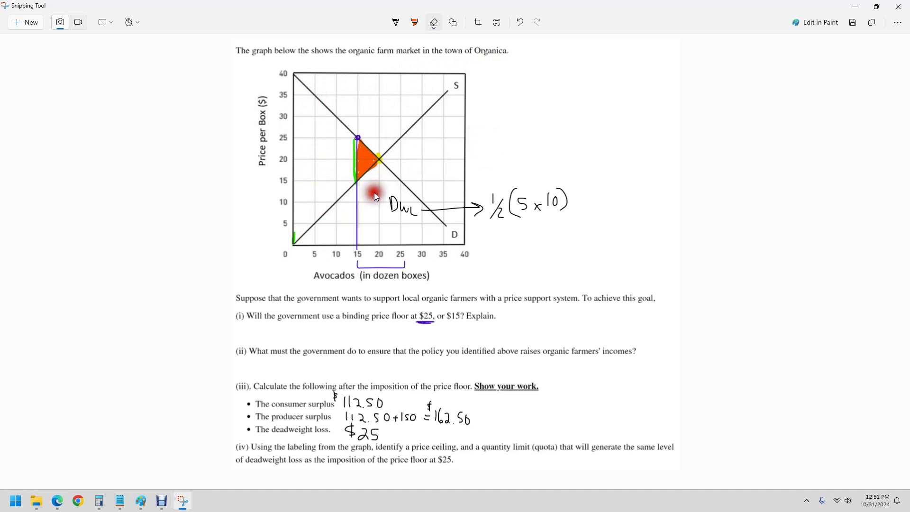
{"action": "left_click_drag", "start_coordinate": [398, 203], "coordinate": [462, 219]}
{"action": "mouse_move", "coordinate": [403, 213]}
{"action": "left_mouse_down"}
{"action": "mouse_move", "coordinate": [534, 210]}
{"action": "mouse_move", "coordinate": [547, 200]}
{"action": "mouse_move", "coordinate": [490, 205]}
{"action": "left_mouse_up"}
Draw a horizontal blue highlighter line across the graph at the $15 price as the price ceiling
{"action": "left_click", "coordinate": [395, 21]}
{"action": "left_click", "coordinate": [415, 22]}
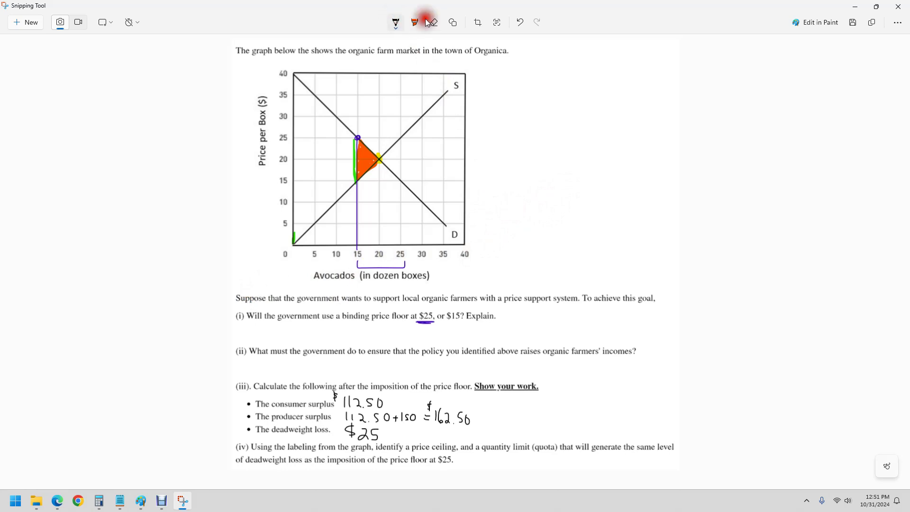
{"action": "left_click", "coordinate": [415, 21]}
{"action": "left_click", "coordinate": [403, 66]}
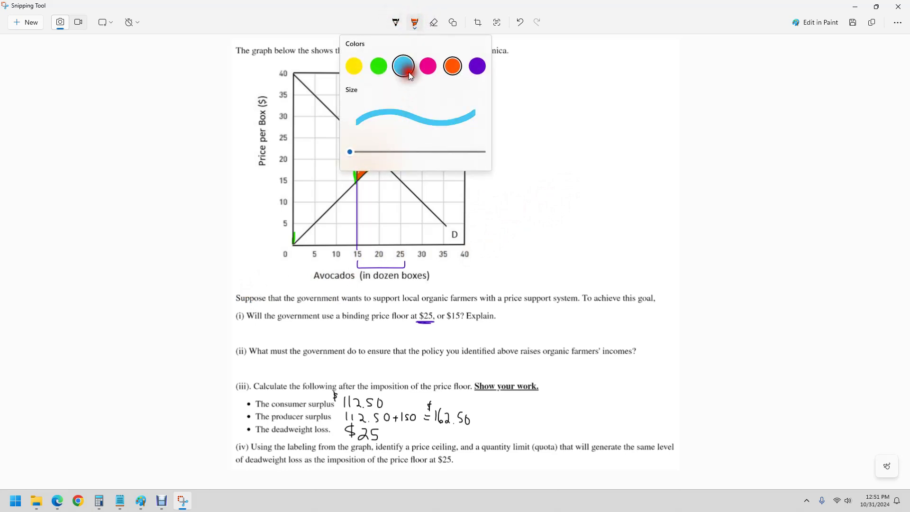
{"action": "left_click_drag", "start_coordinate": [291, 179], "coordinate": [319, 179]}
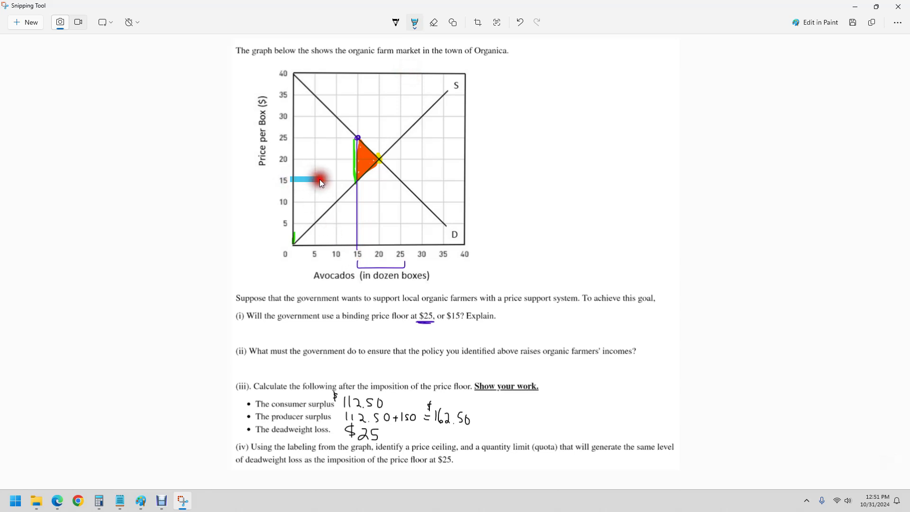
{"action": "left_click_drag", "start_coordinate": [488, 184], "coordinate": [496, 181]}
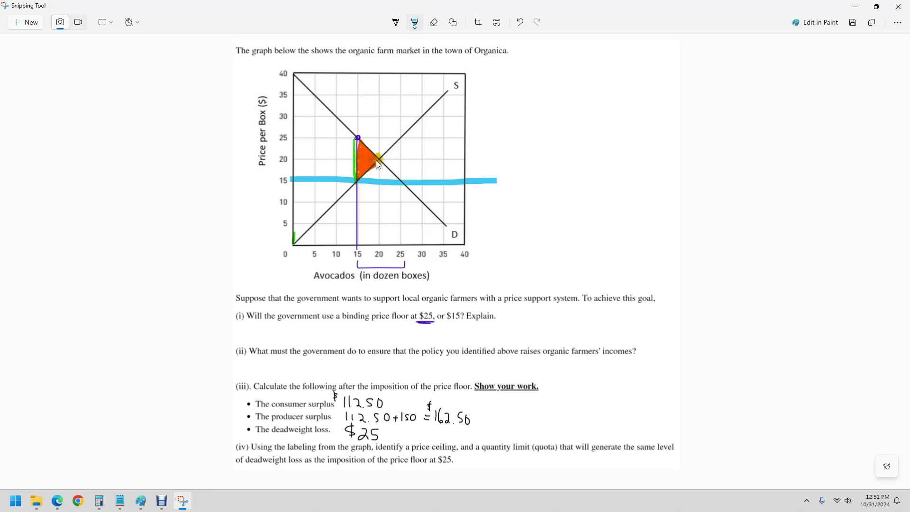
Highlight quantity 15 on the avocado axis and draw a vertical blue line up through the graph as the quota
{"action": "left_click_drag", "start_coordinate": [354, 256], "coordinate": [353, 256]}
{"action": "left_click", "coordinate": [358, 231]}
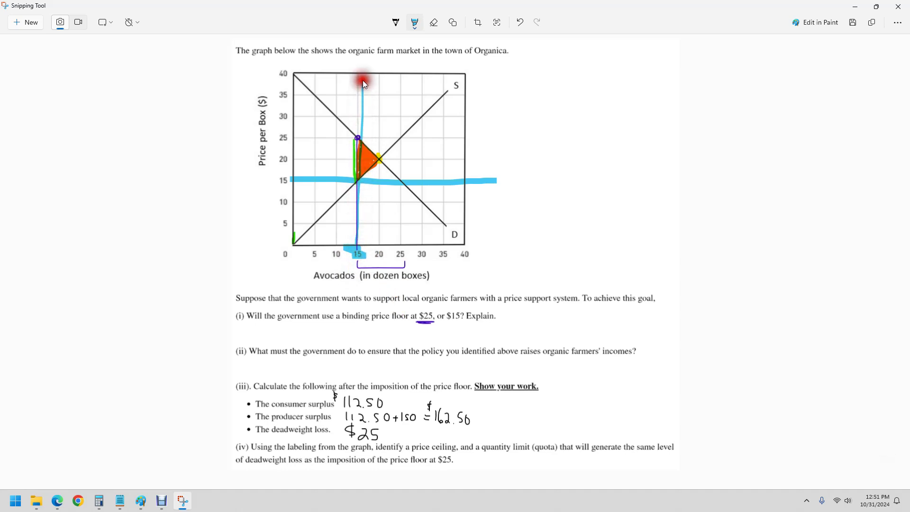
{"action": "left_click_drag", "start_coordinate": [362, 80], "coordinate": [363, 65]}
Erase the horizontal blue price ceiling line, keeping the vertical quota line
{"action": "left_click", "coordinate": [434, 22]}
{"action": "left_click_drag", "start_coordinate": [487, 206], "coordinate": [483, 174]}
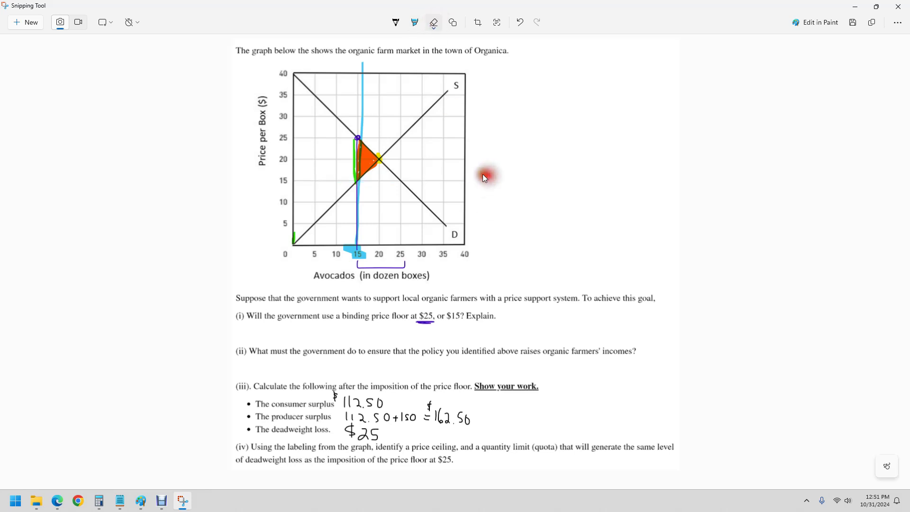
{"action": "left_click", "coordinate": [378, 132]}
{"action": "left_click", "coordinate": [366, 251]}
In question (iv), write 15 above "quota" in black pen and $15 with a line leading from "price ceiling"
{"action": "left_click", "coordinate": [395, 22]}
{"action": "left_click", "coordinate": [395, 23]}
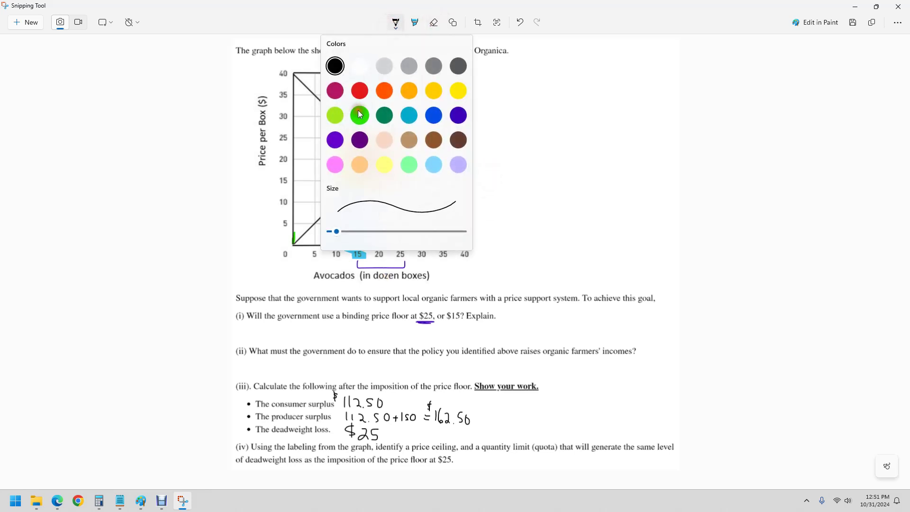
{"action": "left_click", "coordinate": [337, 71]}
{"action": "left_click", "coordinate": [343, 179]}
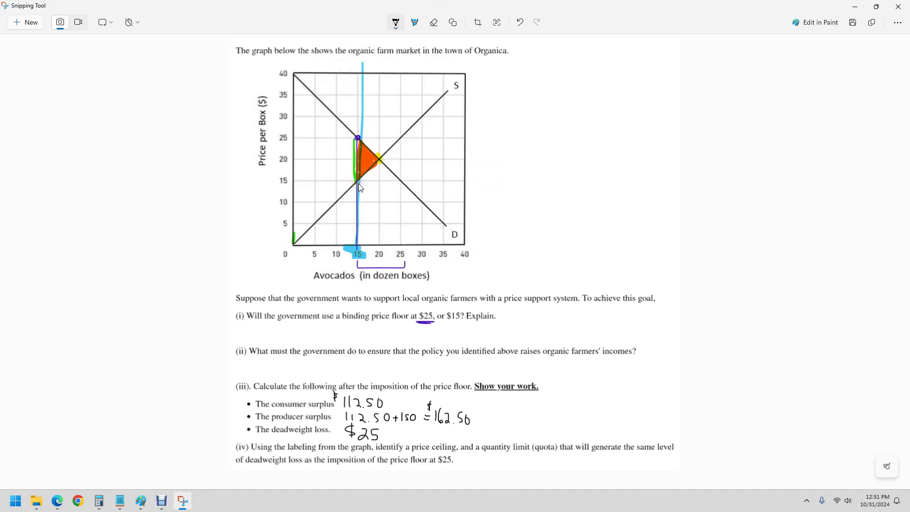
{"action": "left_click", "coordinate": [307, 142]}
{"action": "left_click_drag", "start_coordinate": [528, 432], "coordinate": [528, 442]}
{"action": "left_click_drag", "start_coordinate": [537, 432], "coordinate": [536, 443]}
{"action": "mouse_move", "coordinate": [458, 456]}
{"action": "left_mouse_down"}
{"action": "mouse_move", "coordinate": [482, 467]}
{"action": "mouse_move", "coordinate": [481, 477]}
{"action": "mouse_move", "coordinate": [503, 469]}
{"action": "left_mouse_up"}
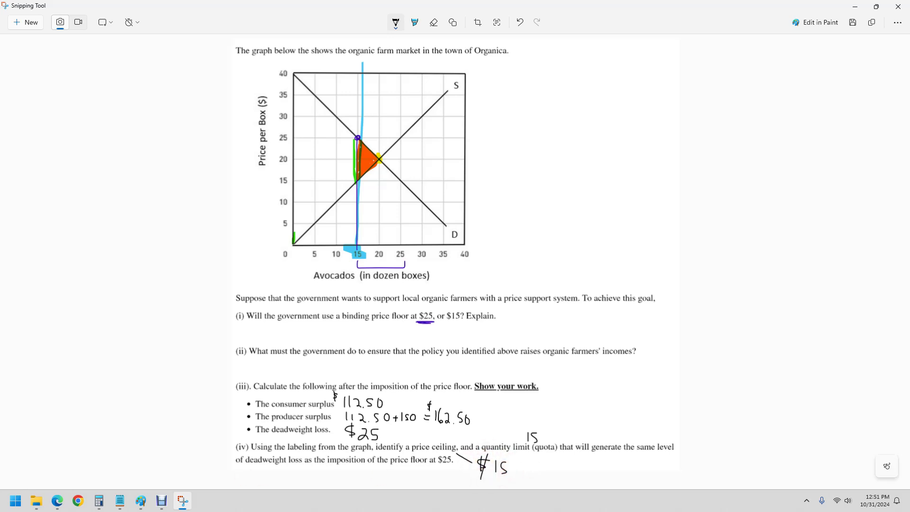